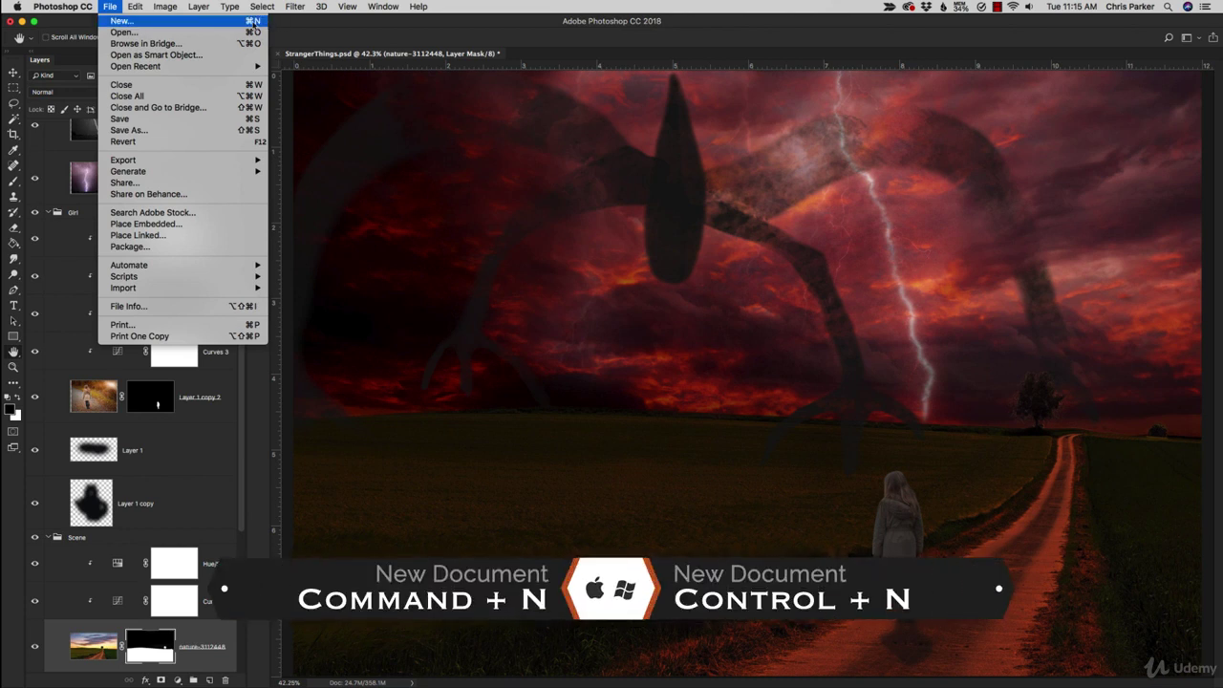
Step: Create a new document, 12 by 8 inches with a white background, with the resolution set to 300 pixels/inch
click(252, 22)
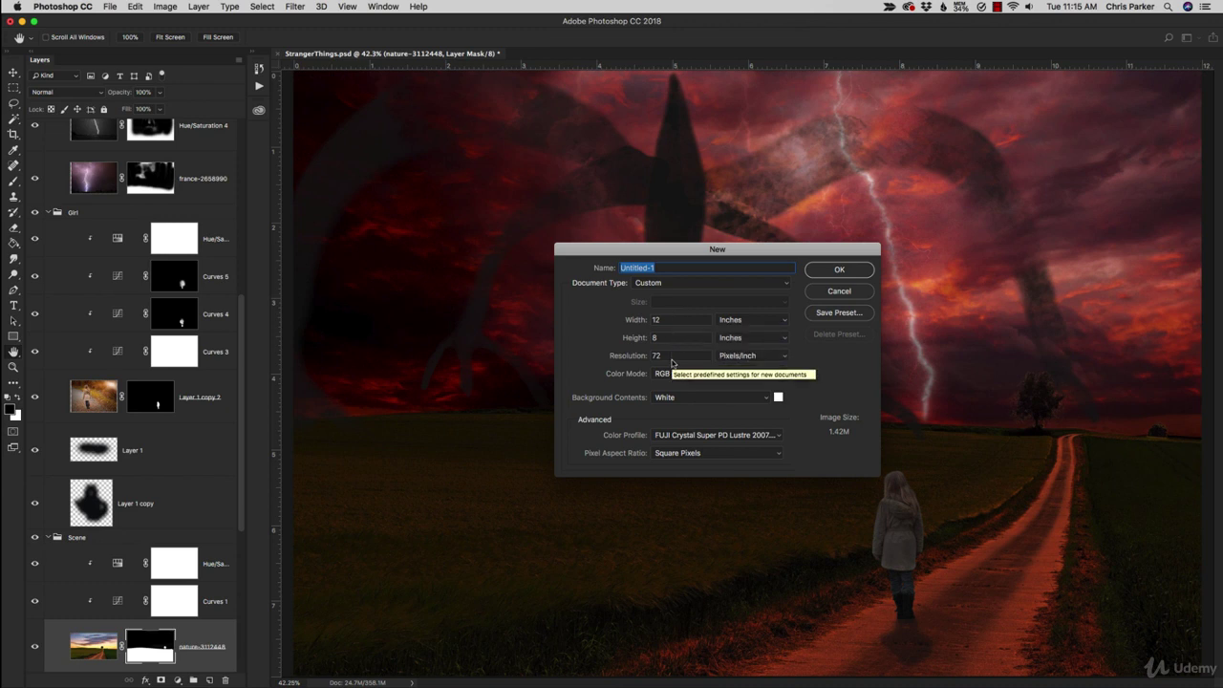
double_click(658, 355)
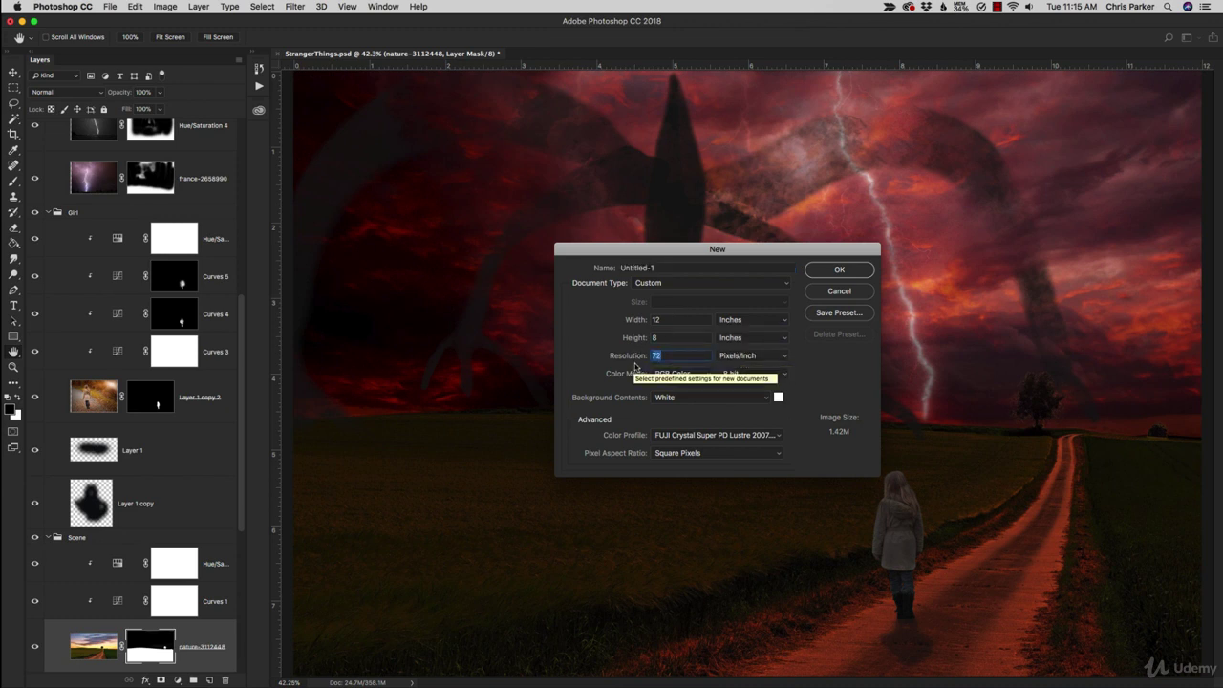
text(300)
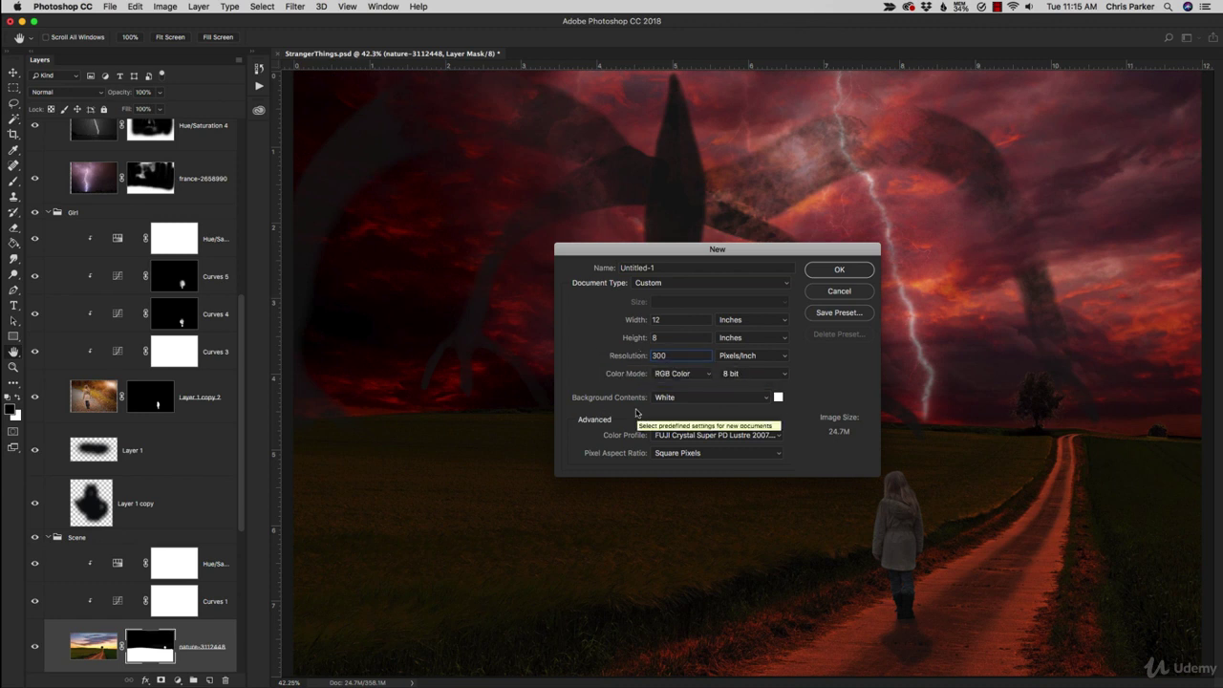
click(837, 271)
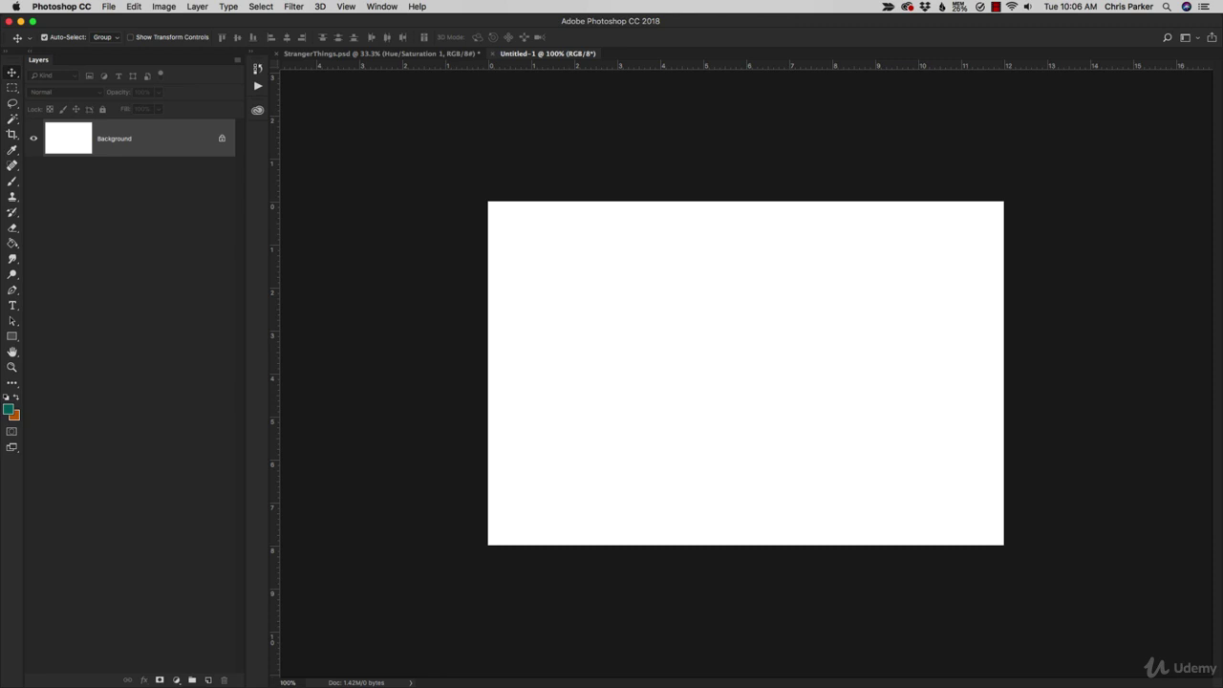
Step: Place the nature-3112448 photo in the blank document and scale it proportionally from its centre to about 85.5% to cover the canvas
drag(0, 338, 602, 390)
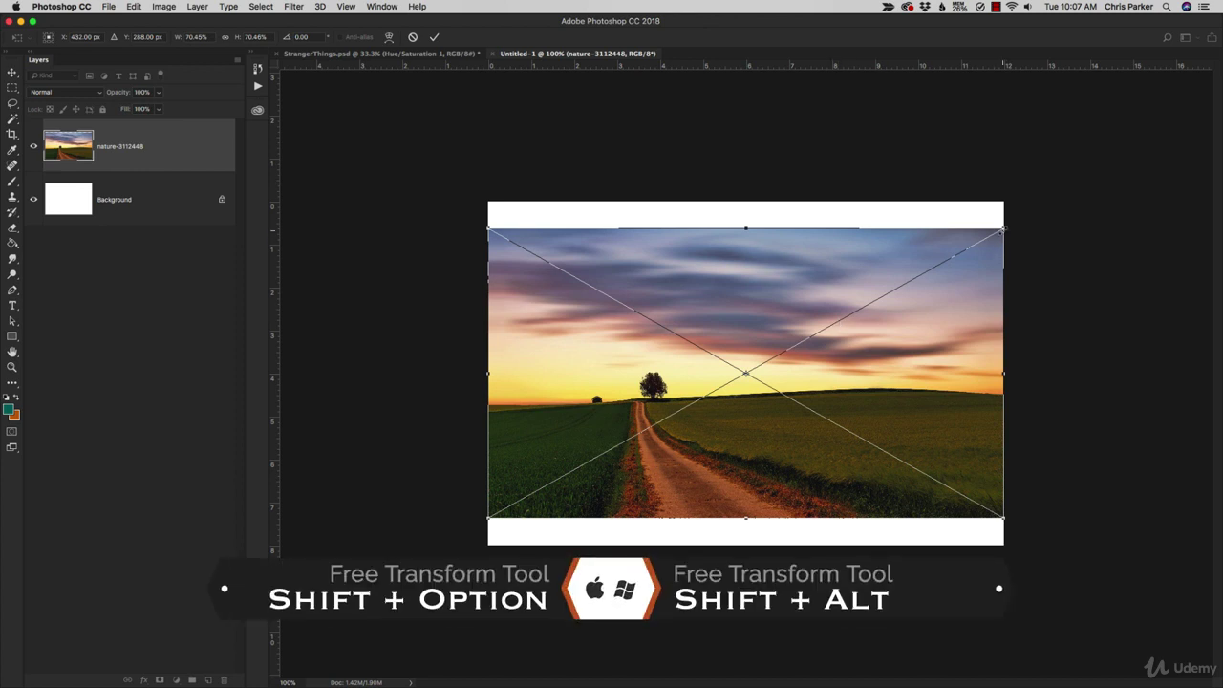
drag(1003, 230, 1056, 196)
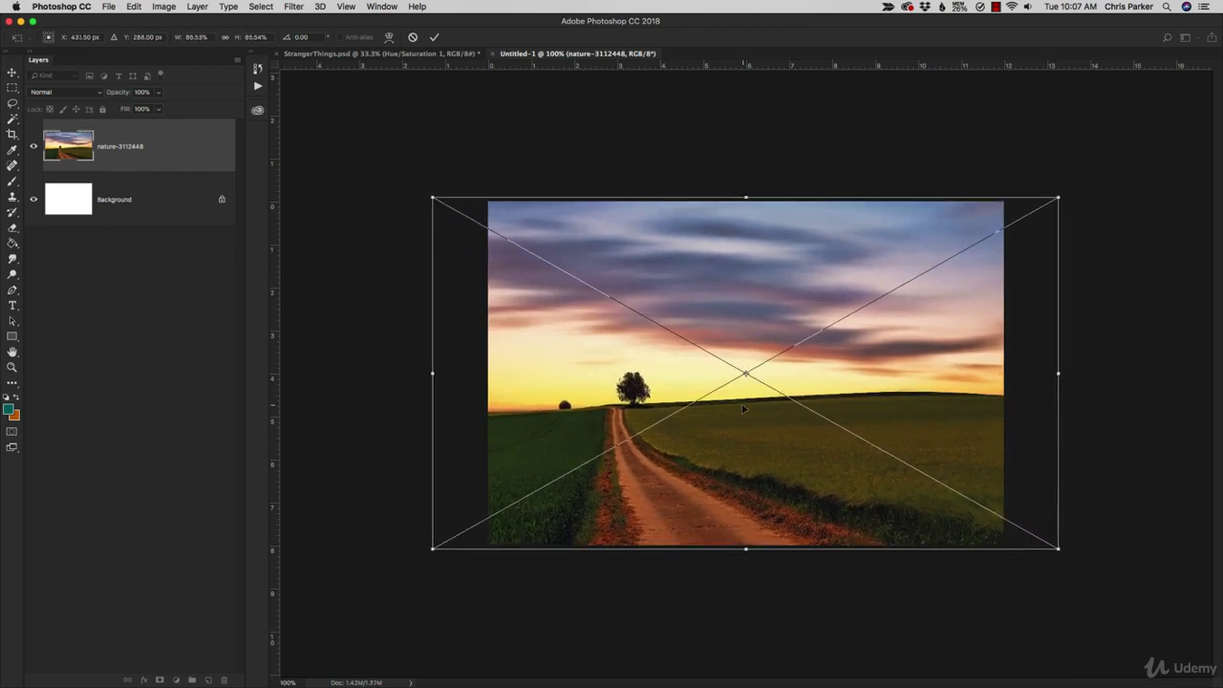
Step: Flip the placed landscape photo horizontally, shift it right to about X 513.5 px, and commit the placement
right_click(743, 409)
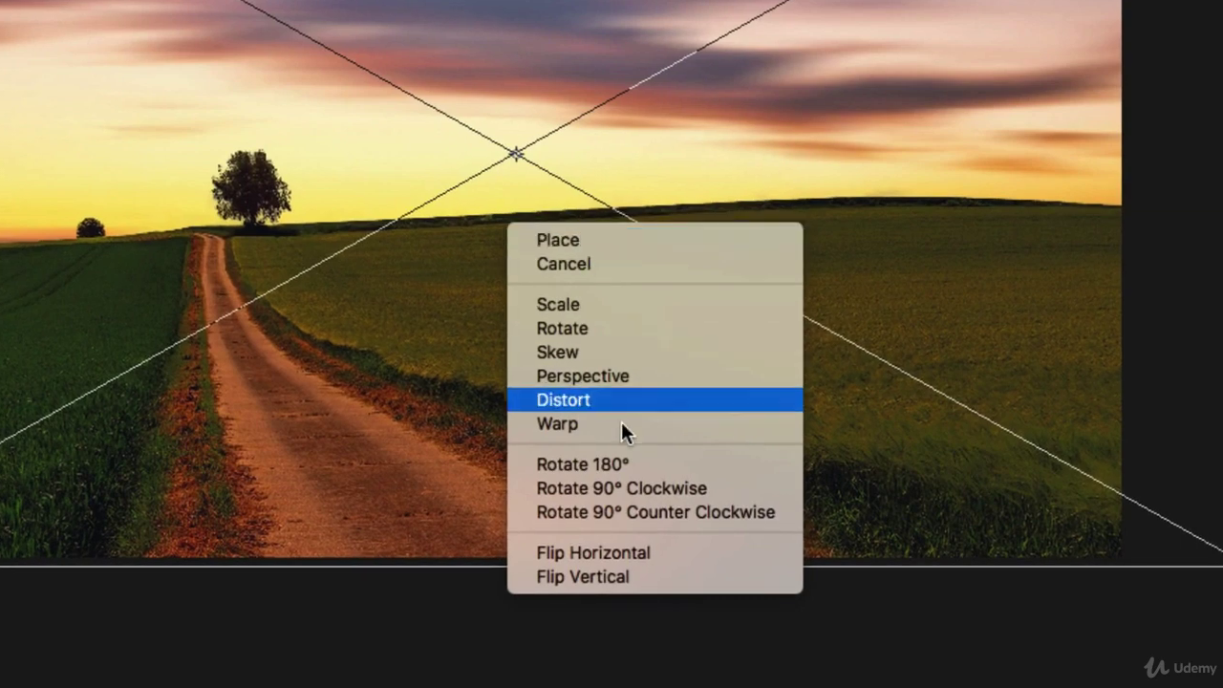
click(594, 551)
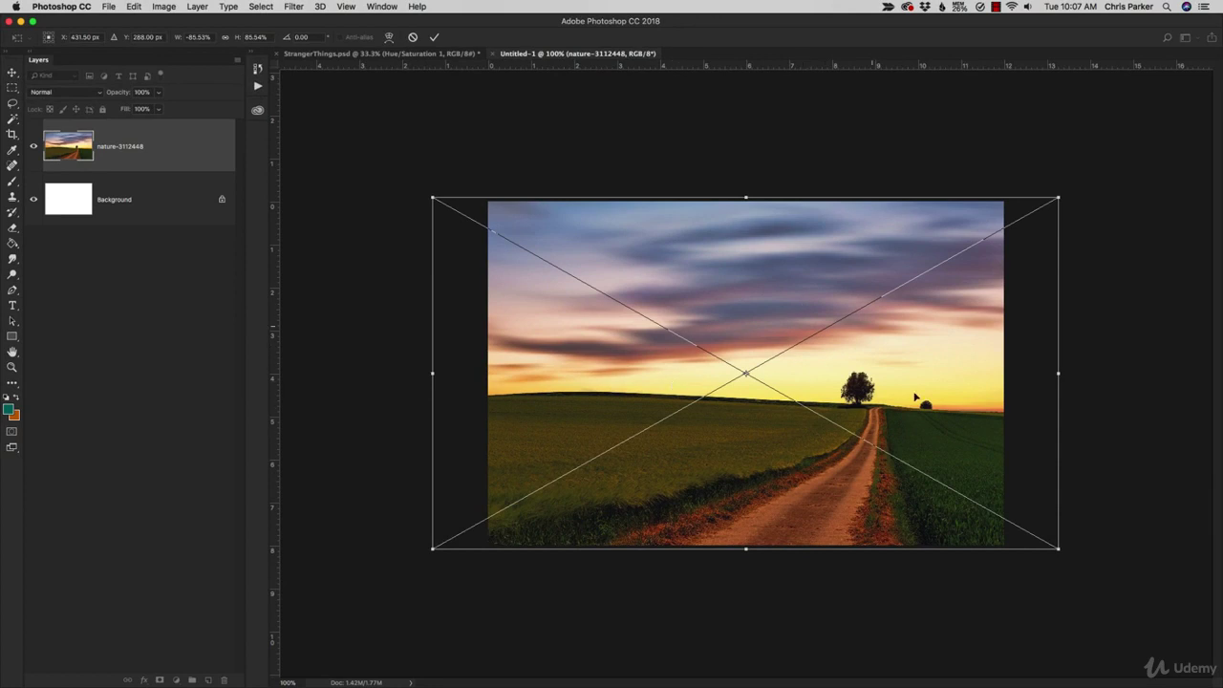
drag(739, 456, 777, 452)
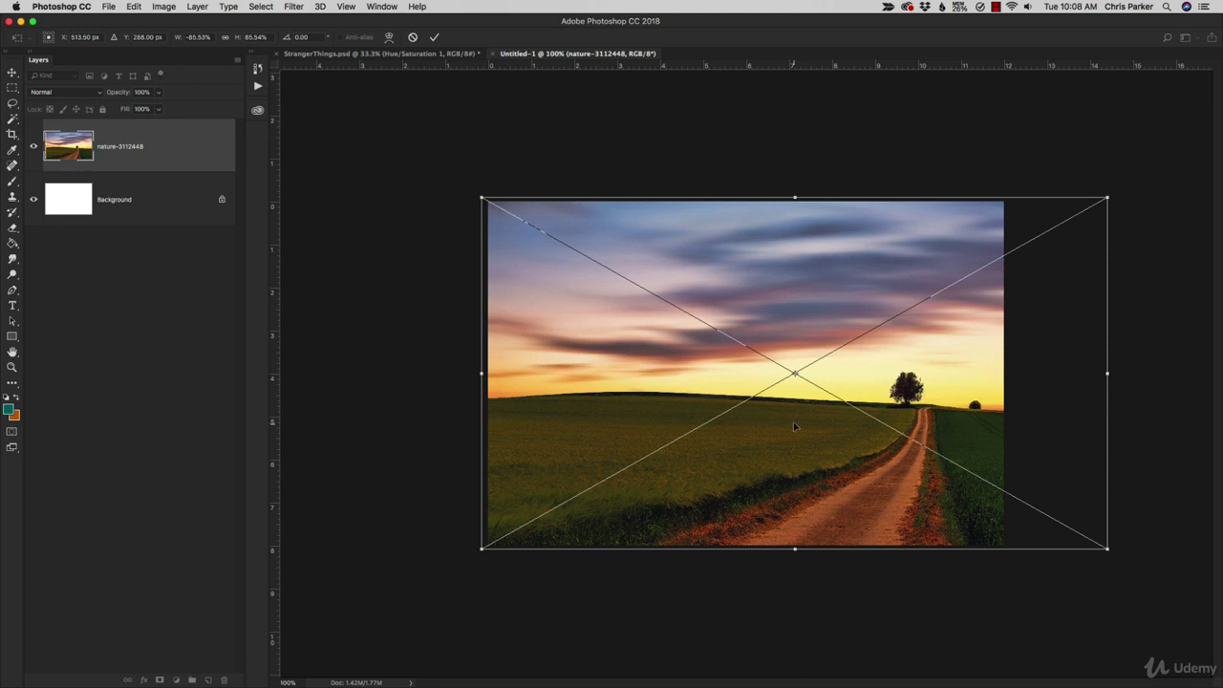
key(Return)
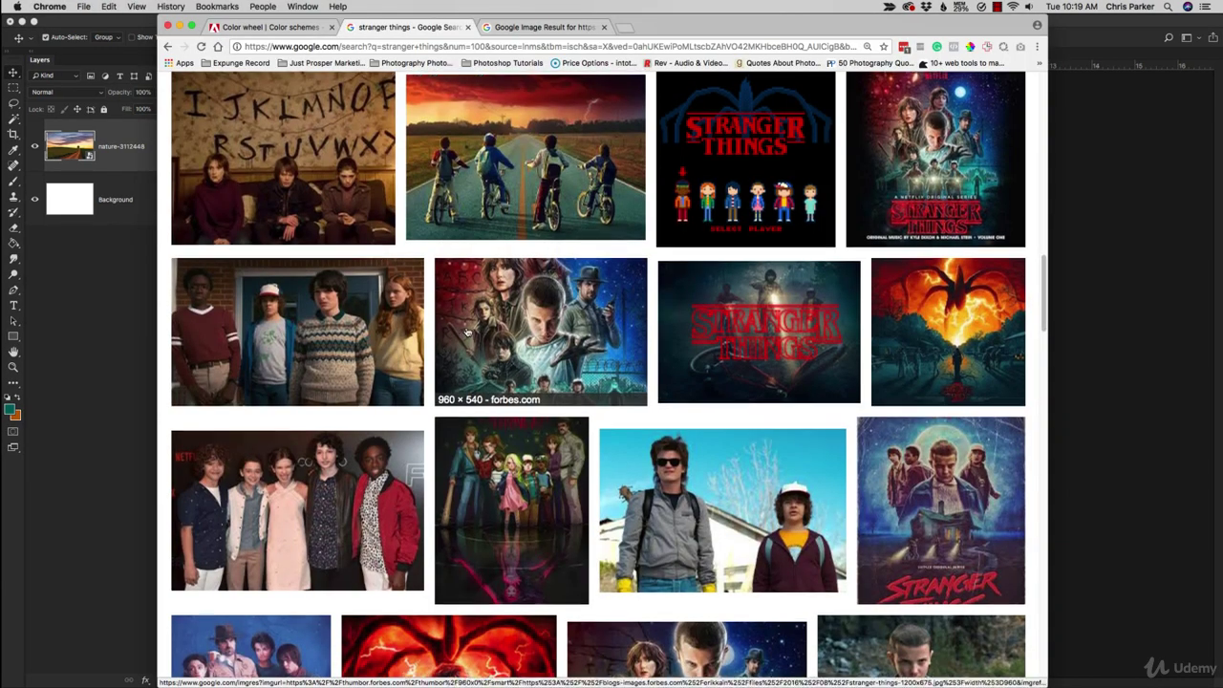
Step: Switch to Chrome and examine the color treatment of the posters and stills in the Stranger Things image results
scroll(459, 335, up, 10)
scroll(467, 331, down, 1)
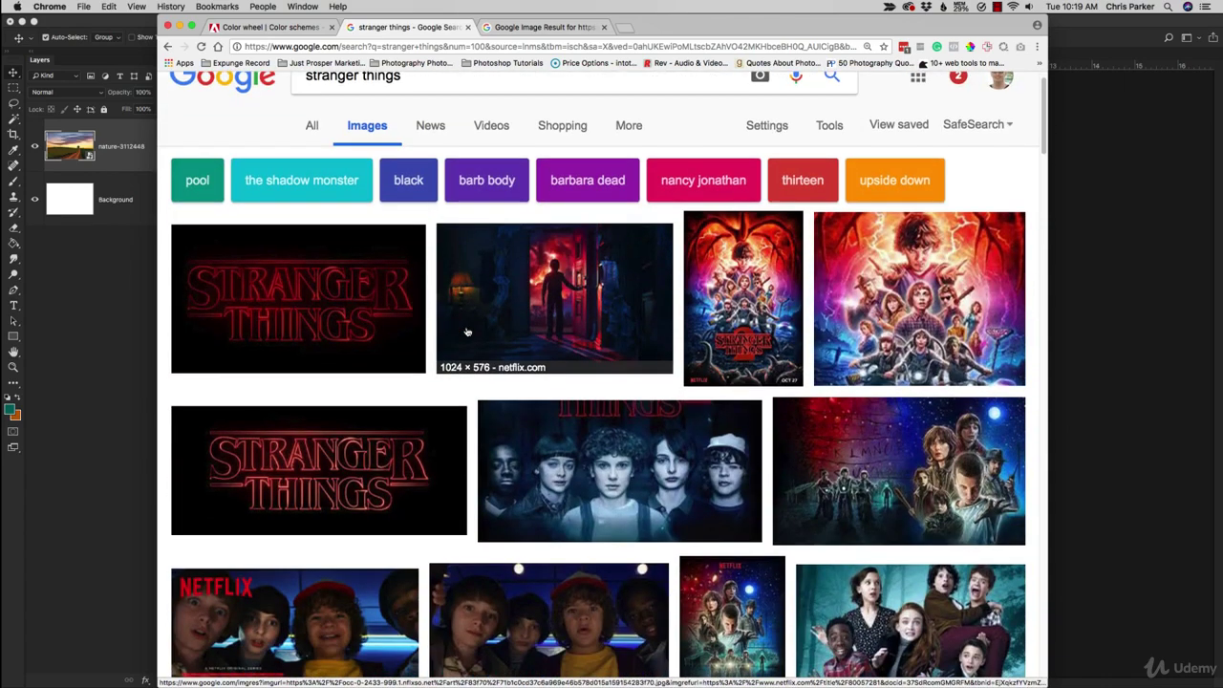
scroll(467, 330, down, 2)
scroll(467, 331, down, 5)
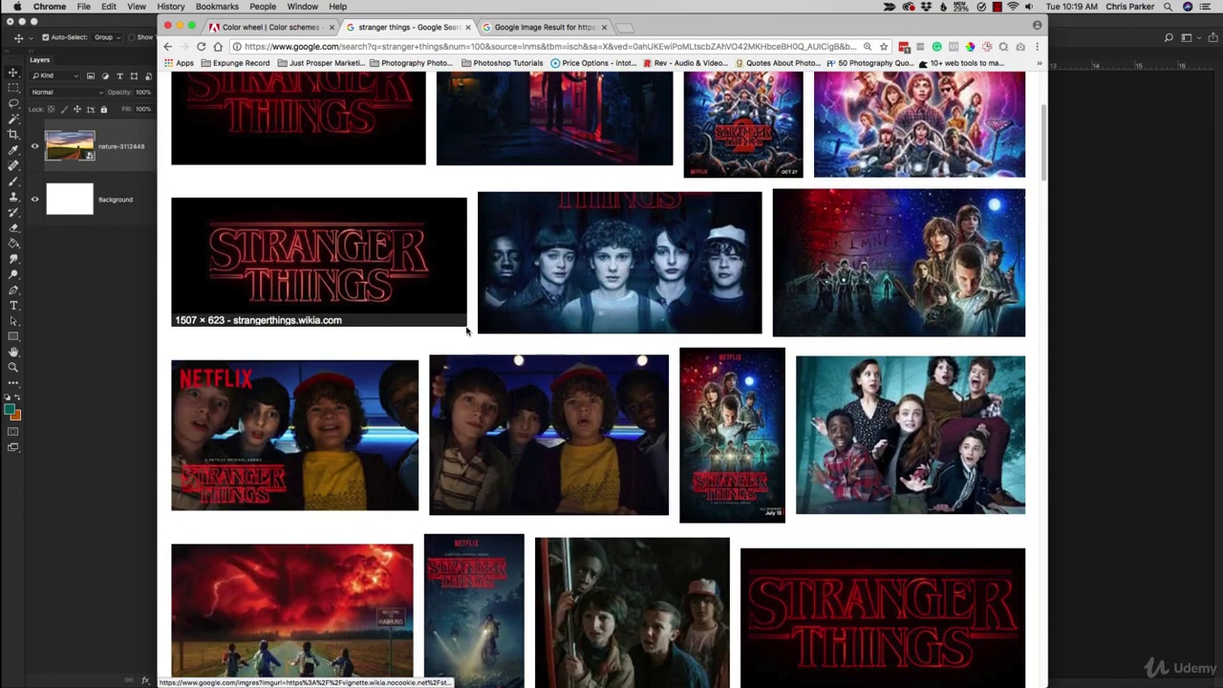
scroll(467, 331, down, 1)
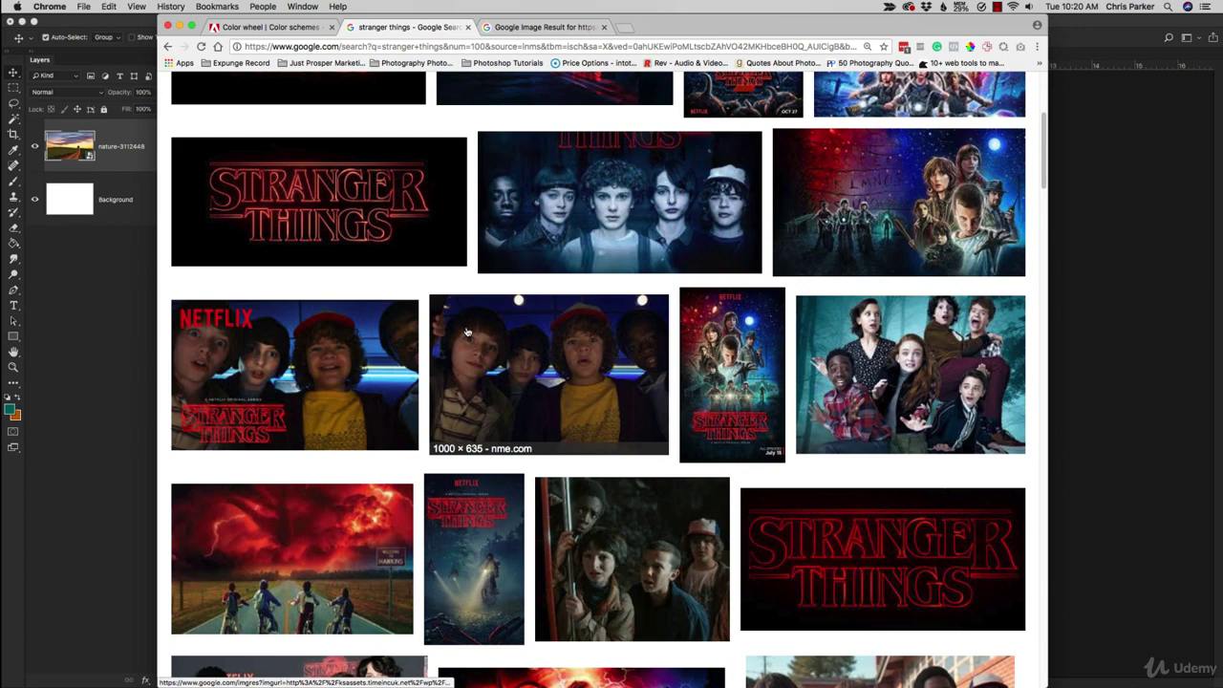
scroll(469, 477, down, 2)
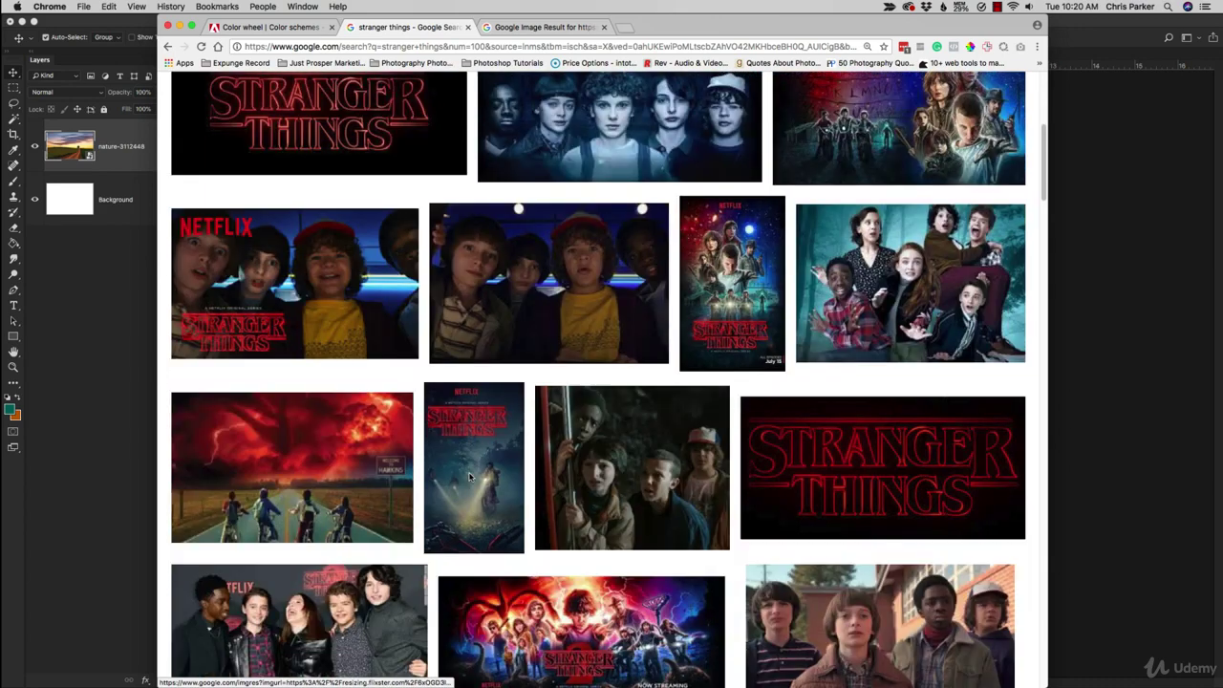
scroll(469, 477, down, 2)
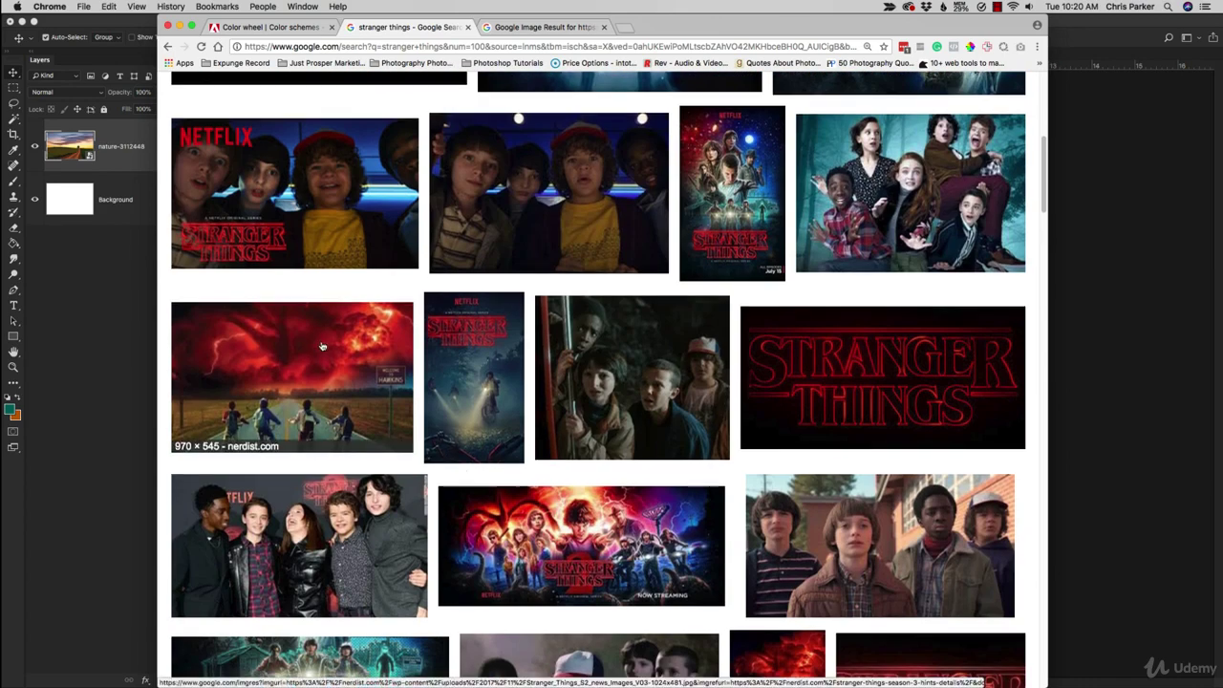
scroll(322, 346, down, 12)
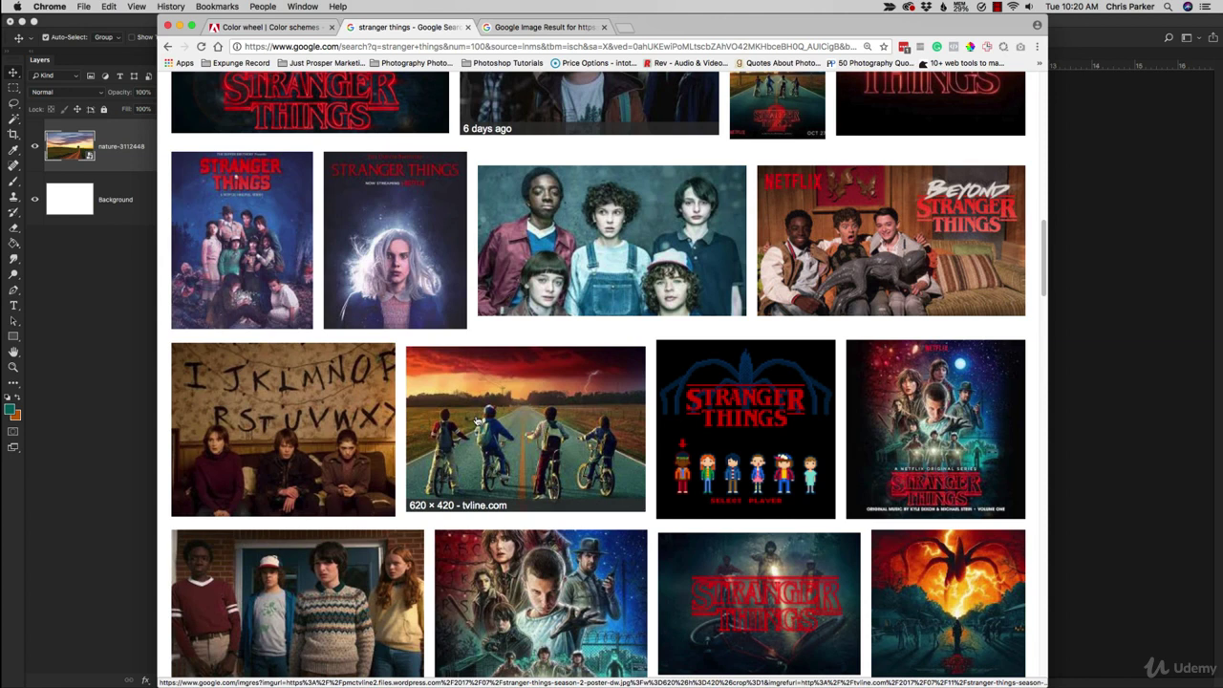
Step: On the Adobe Color wheel, rotate the Complementary pair from yellow and purple towards blue-cyan and orange
click(303, 26)
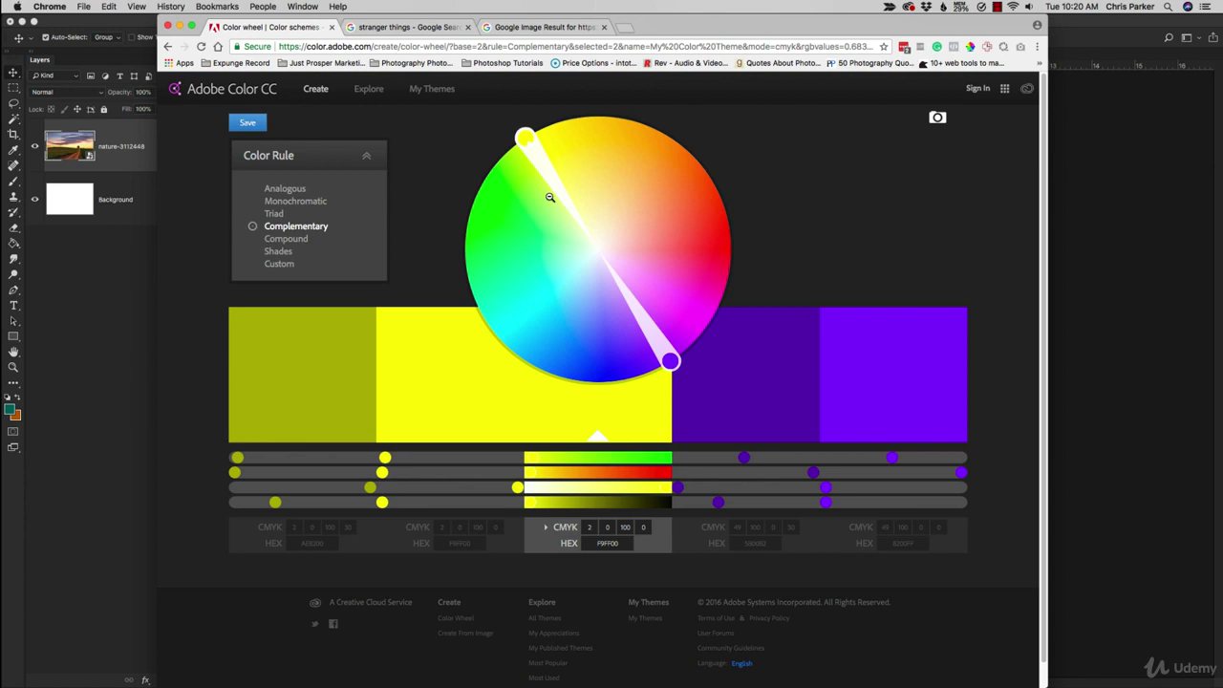
drag(525, 138, 544, 330)
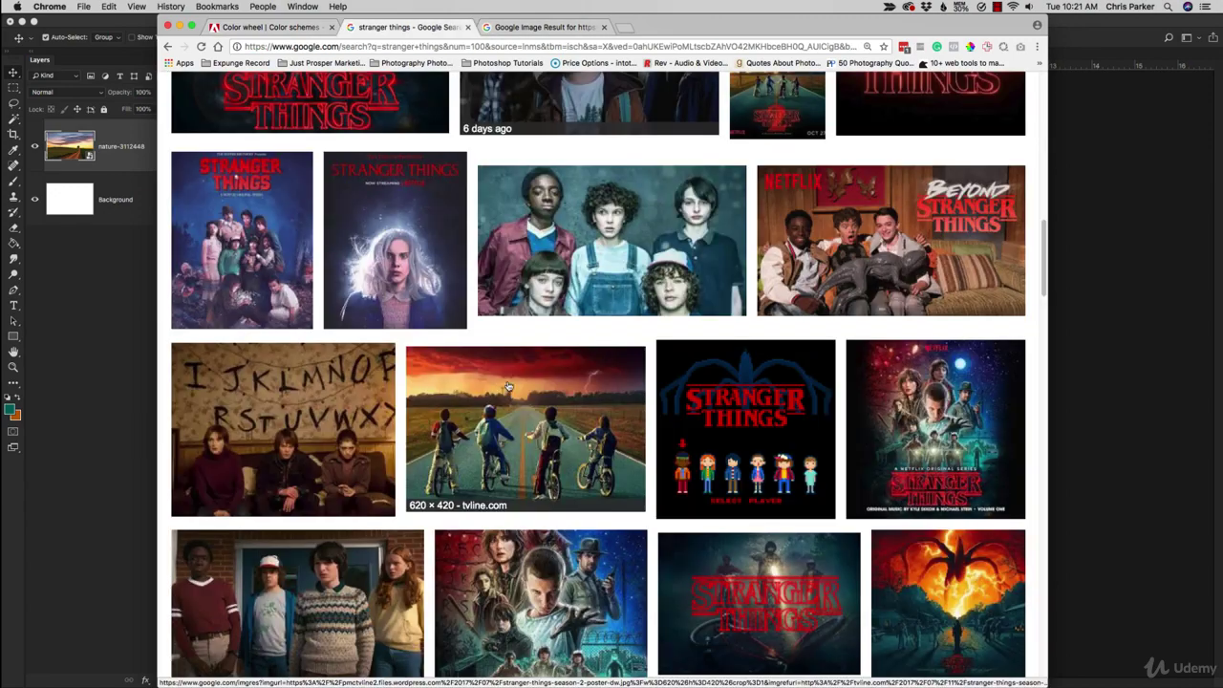
Step: Return to the Stranger Things image results and compare how the artwork uses complementary colors
click(407, 26)
scroll(509, 408, down, 1)
scroll(510, 409, down, 10)
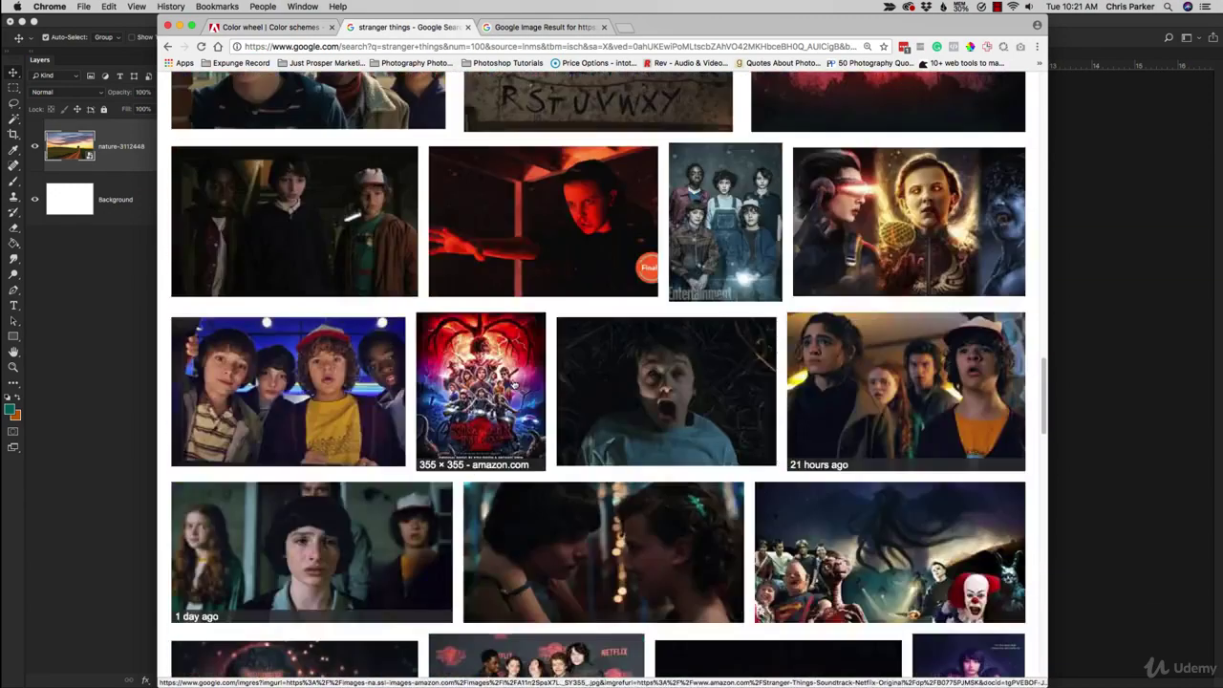
scroll(513, 386, down, 10)
scroll(514, 385, down, 15)
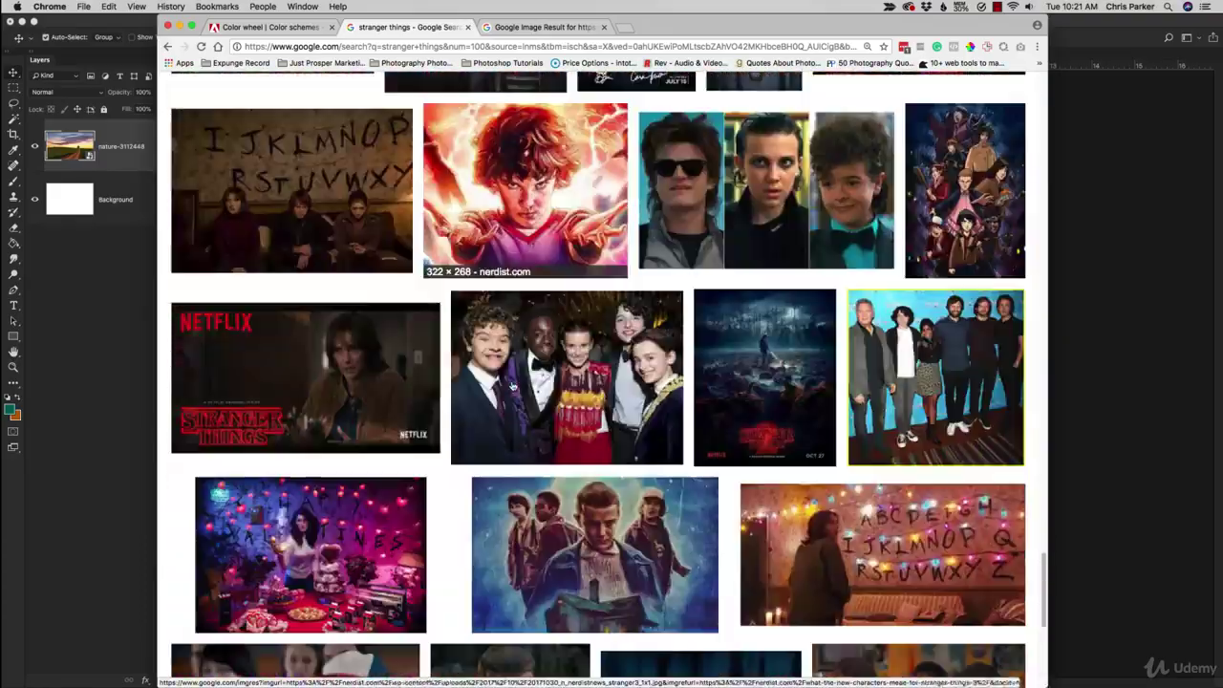
scroll(513, 385, up, 20)
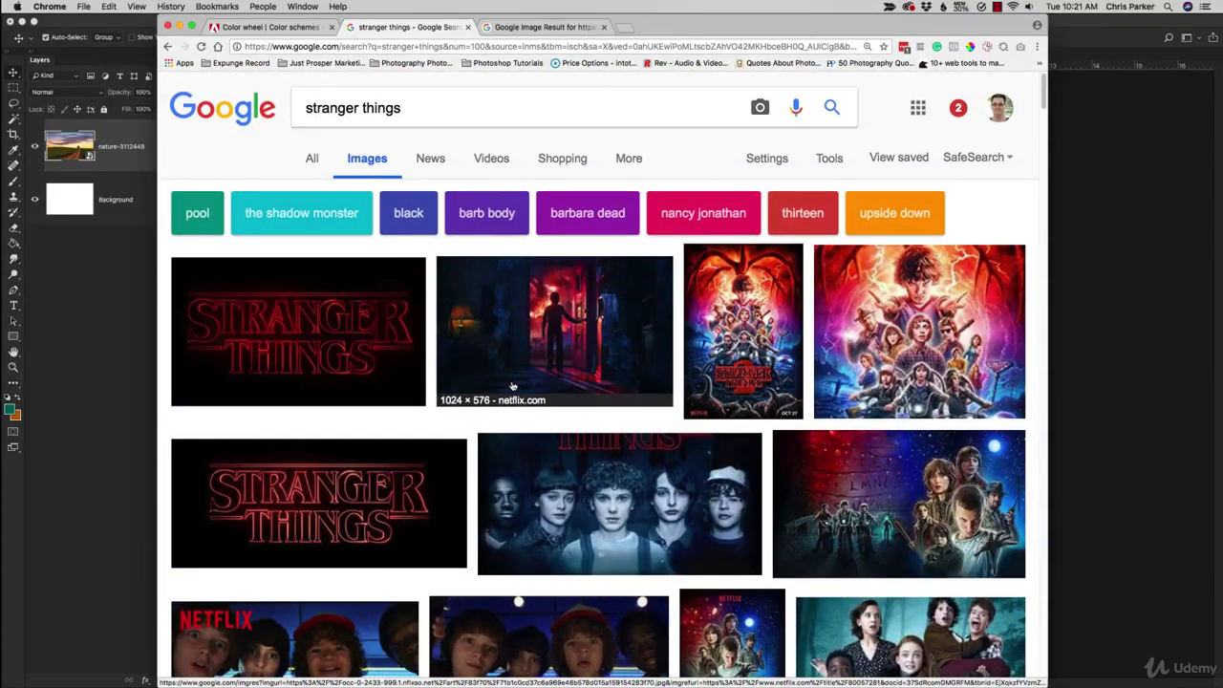
scroll(514, 385, down, 5)
click(410, 229)
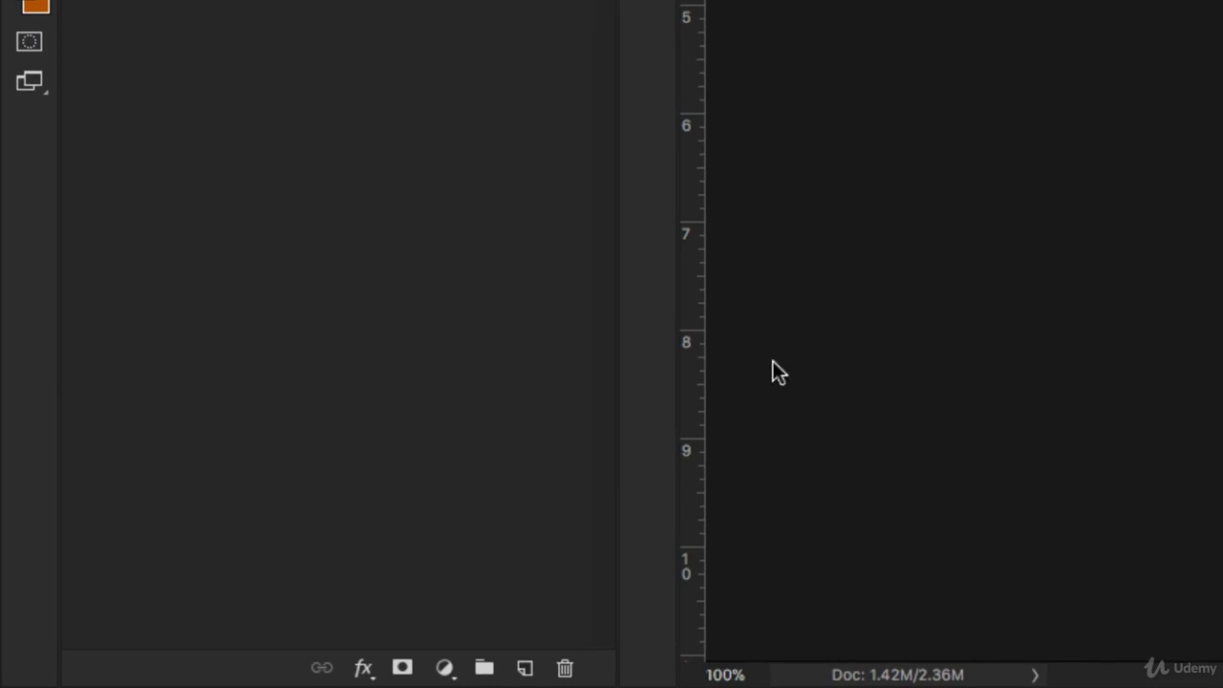
Step: In Photoshop, add a Hue/Saturation adjustment layer above the nature-3112448 photo and review its color range options
click(444, 668)
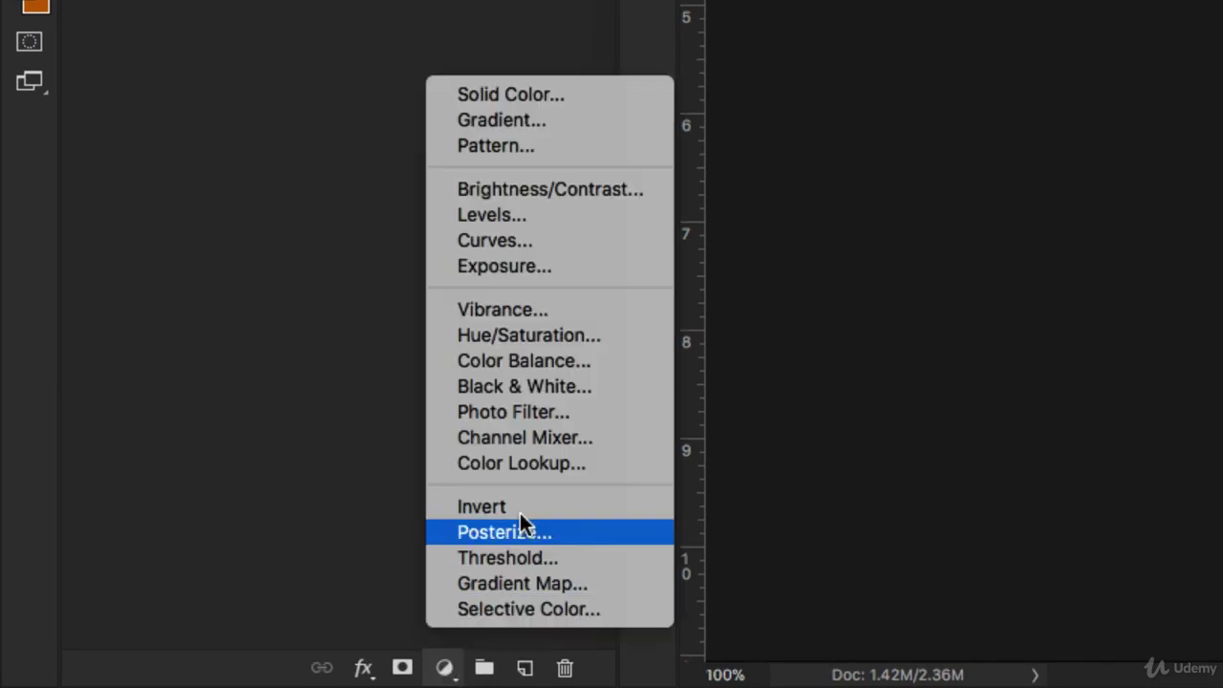
click(565, 341)
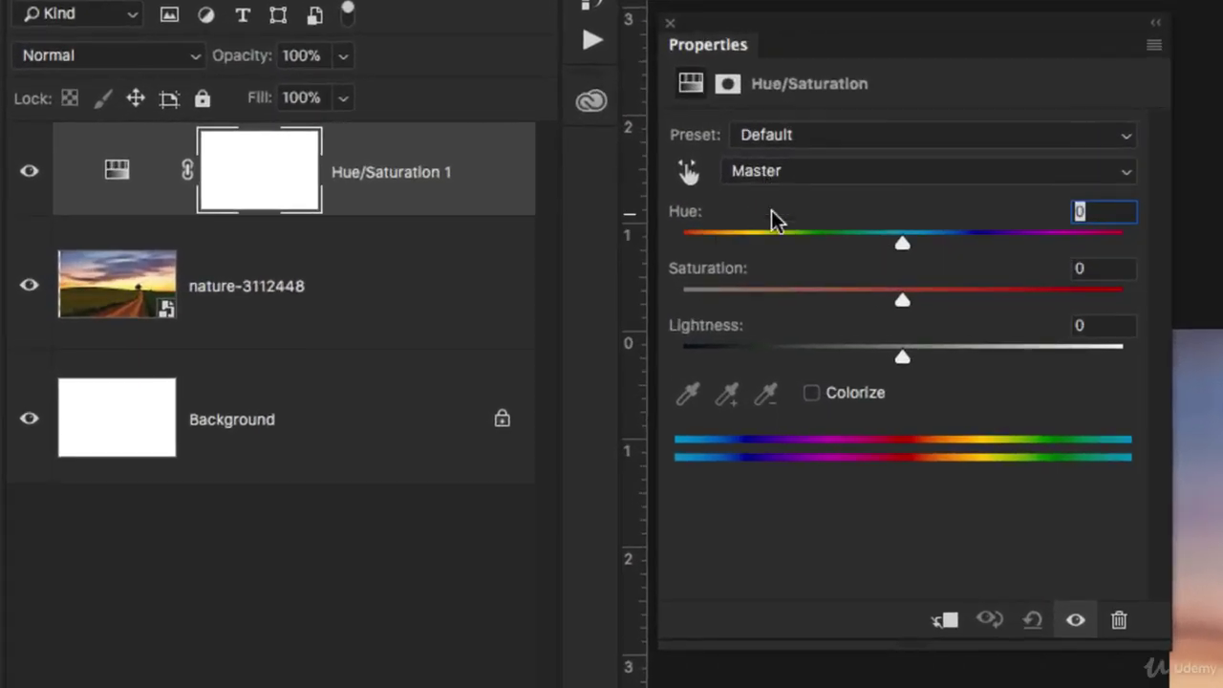
click(760, 172)
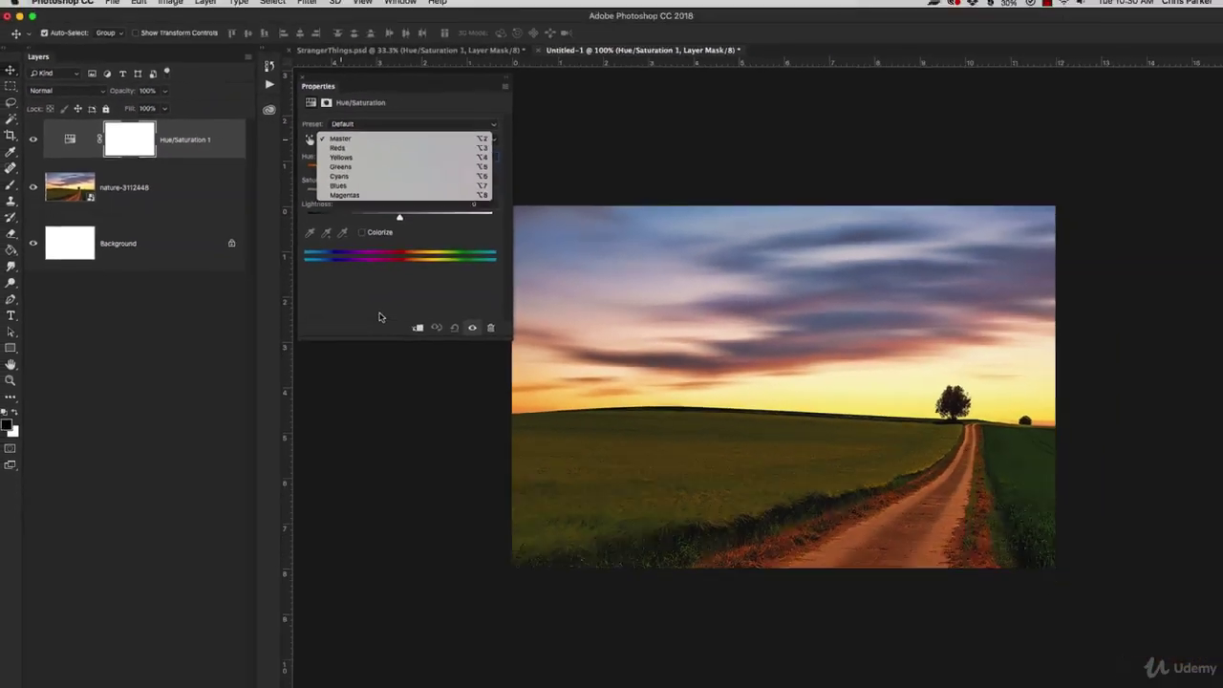
click(854, 593)
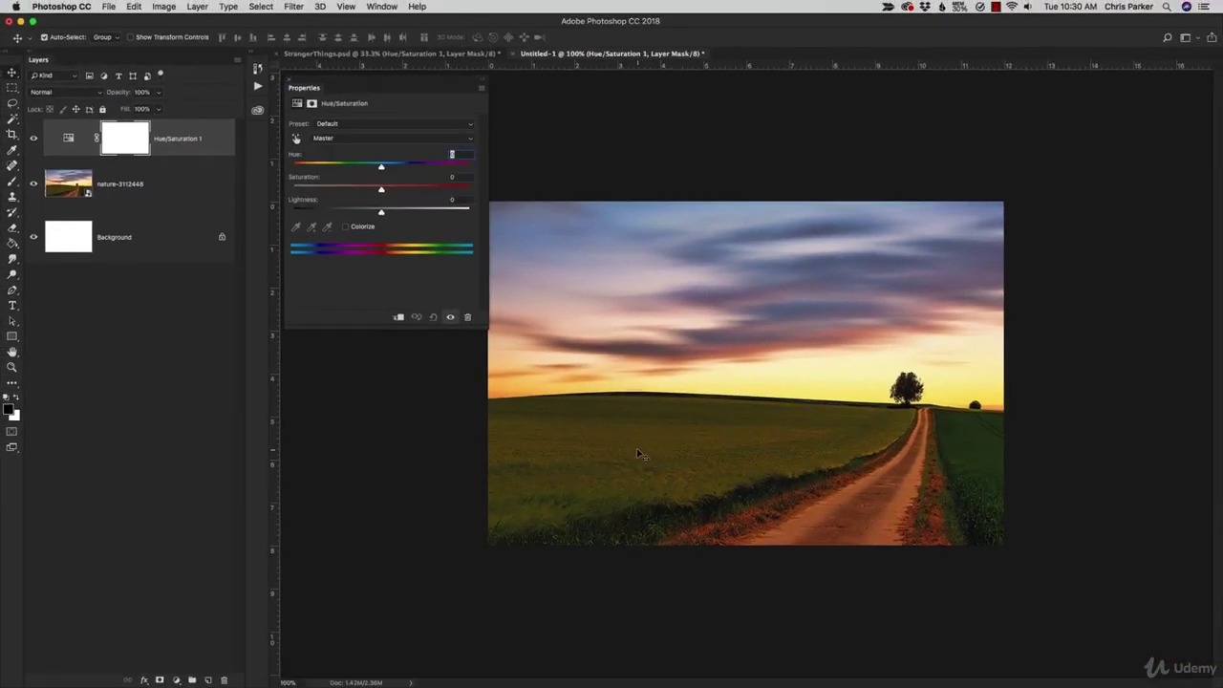
Step: Shift the Yellows hue slightly towards orange in the Hue/Saturation layer and compare the field with the adjustment off and on
click(337, 140)
click(338, 158)
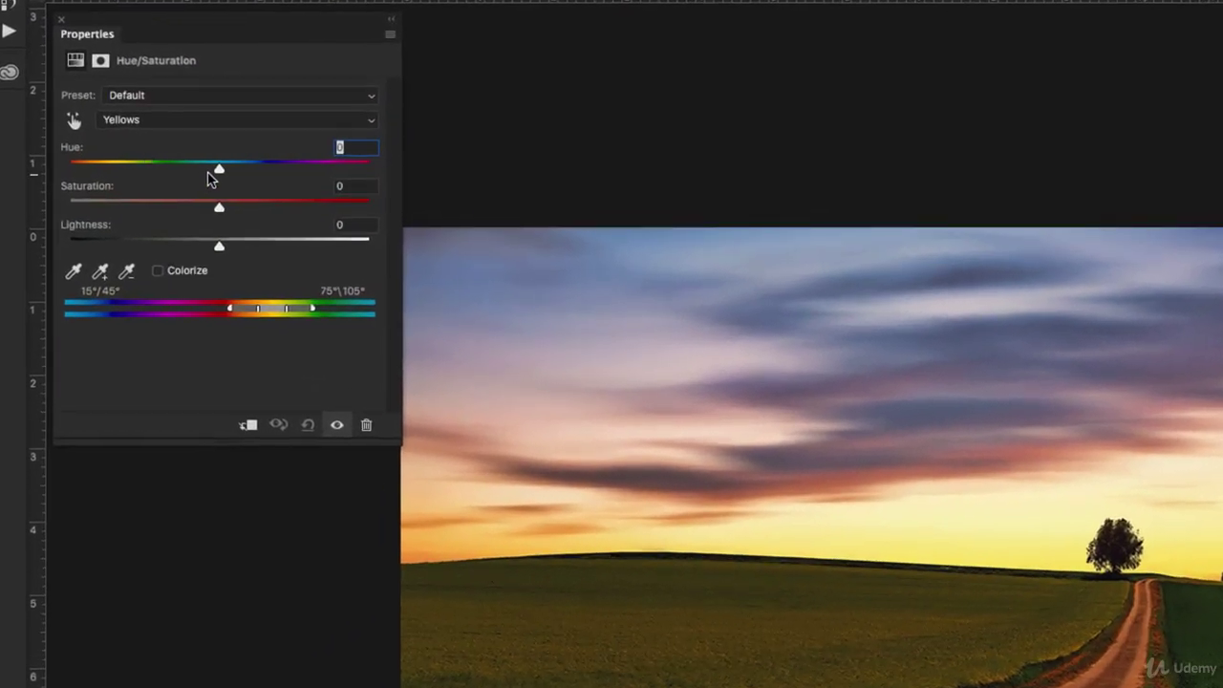
drag(218, 170, 200, 170)
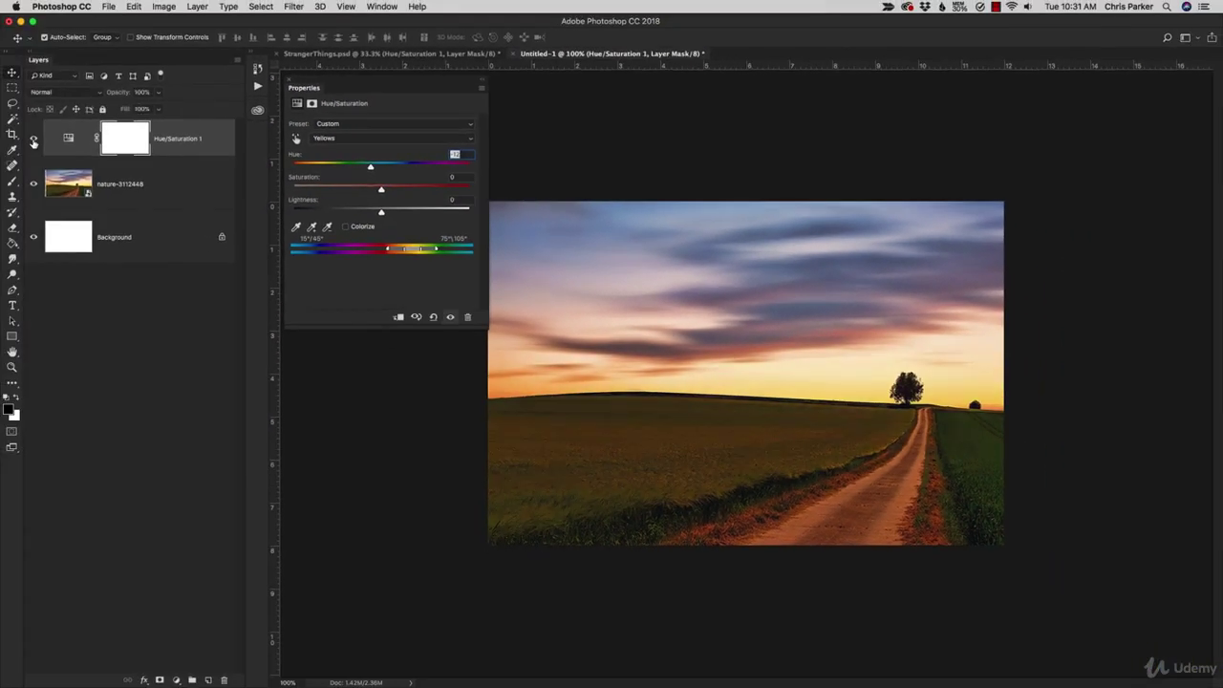
click(34, 139)
click(34, 140)
click(33, 140)
click(34, 140)
Step: Shift the Greens hue strongly negative in the Hue/Saturation layer, comparing the image with and without the adjustment
click(339, 141)
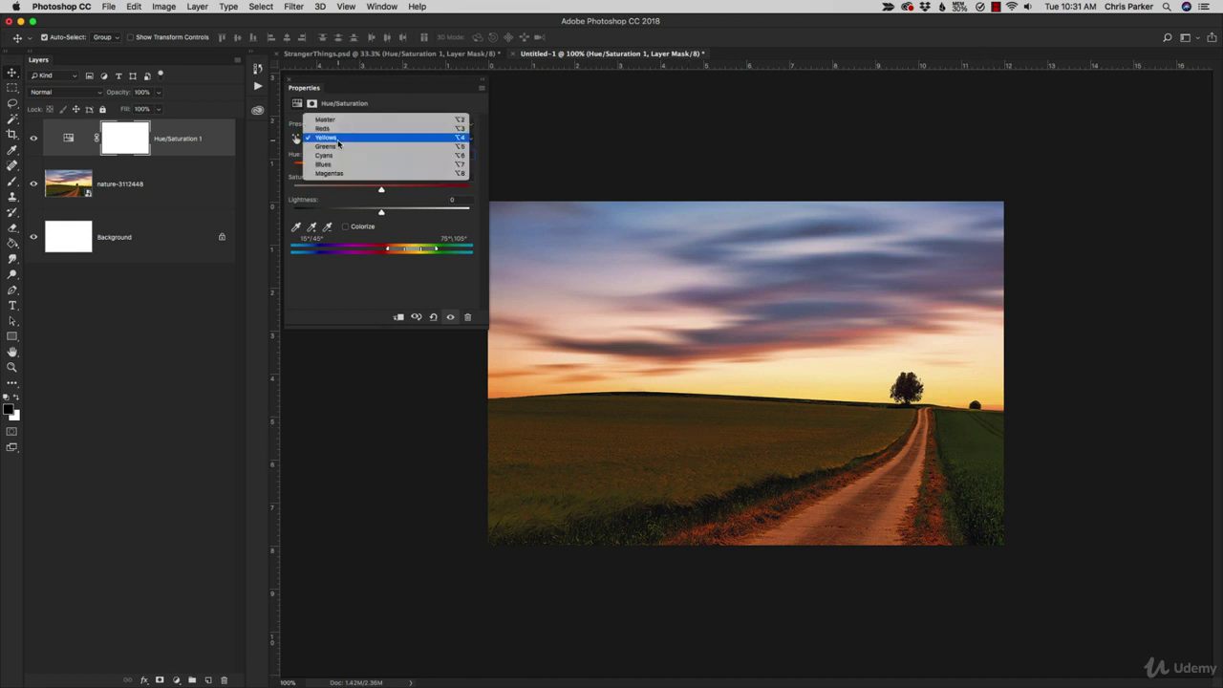
click(338, 146)
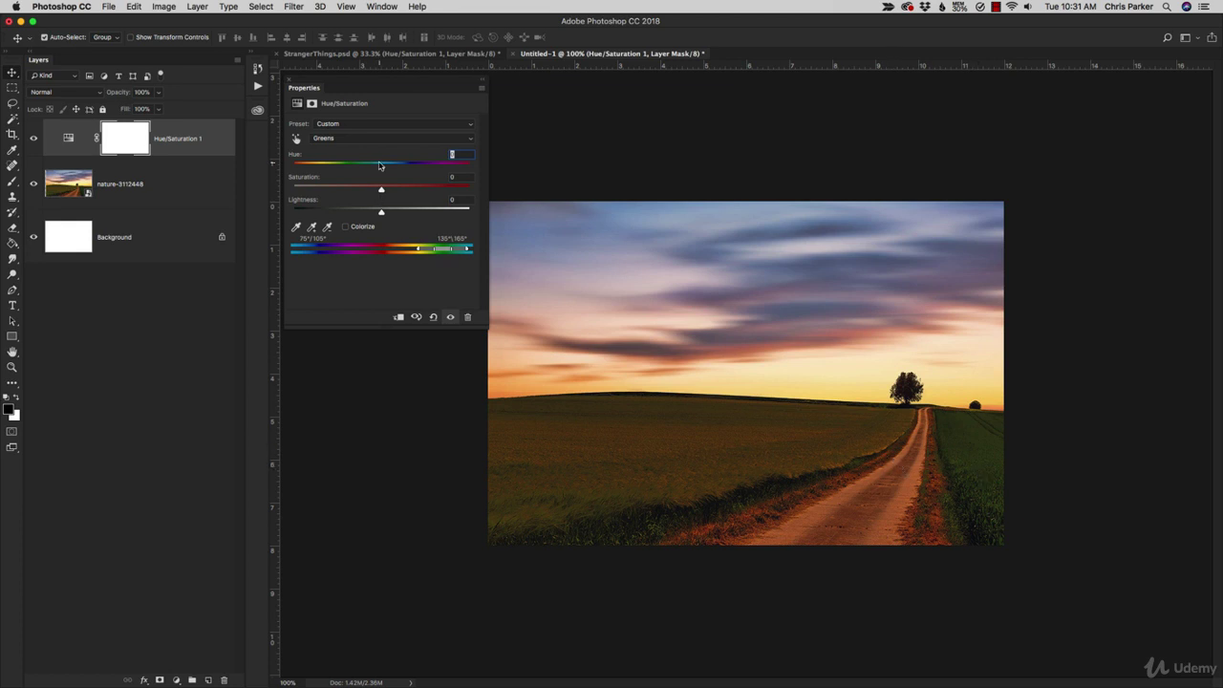
drag(380, 166, 326, 170)
click(33, 139)
click(34, 140)
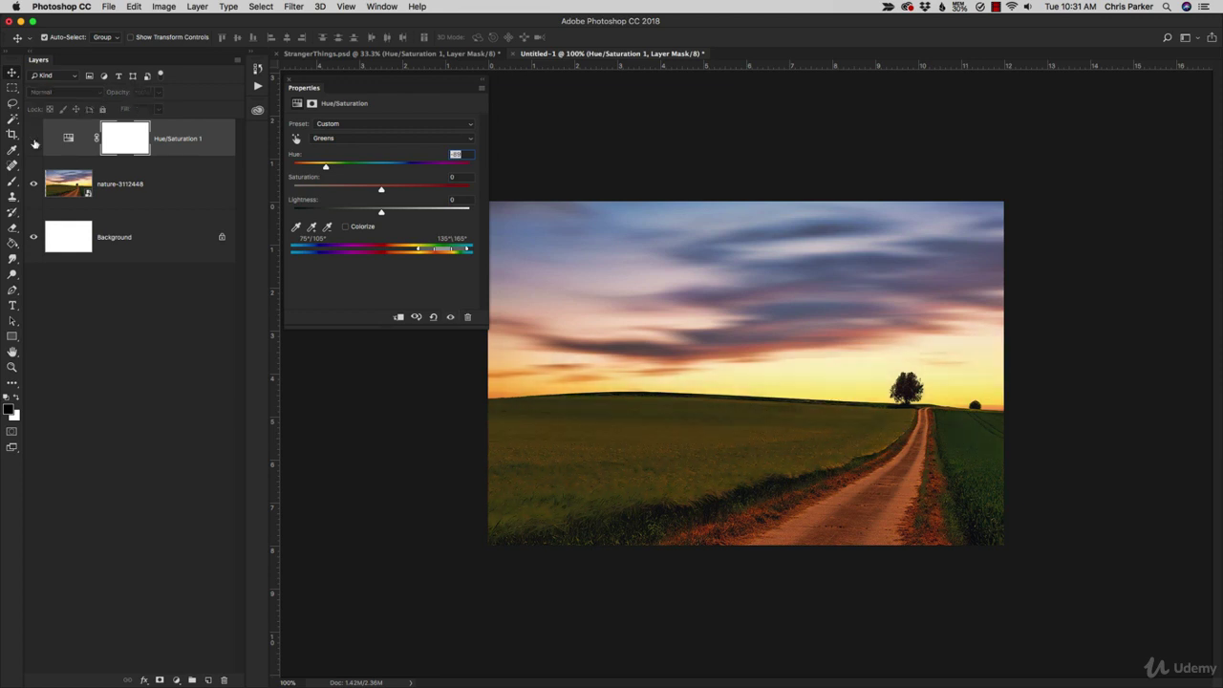
click(34, 139)
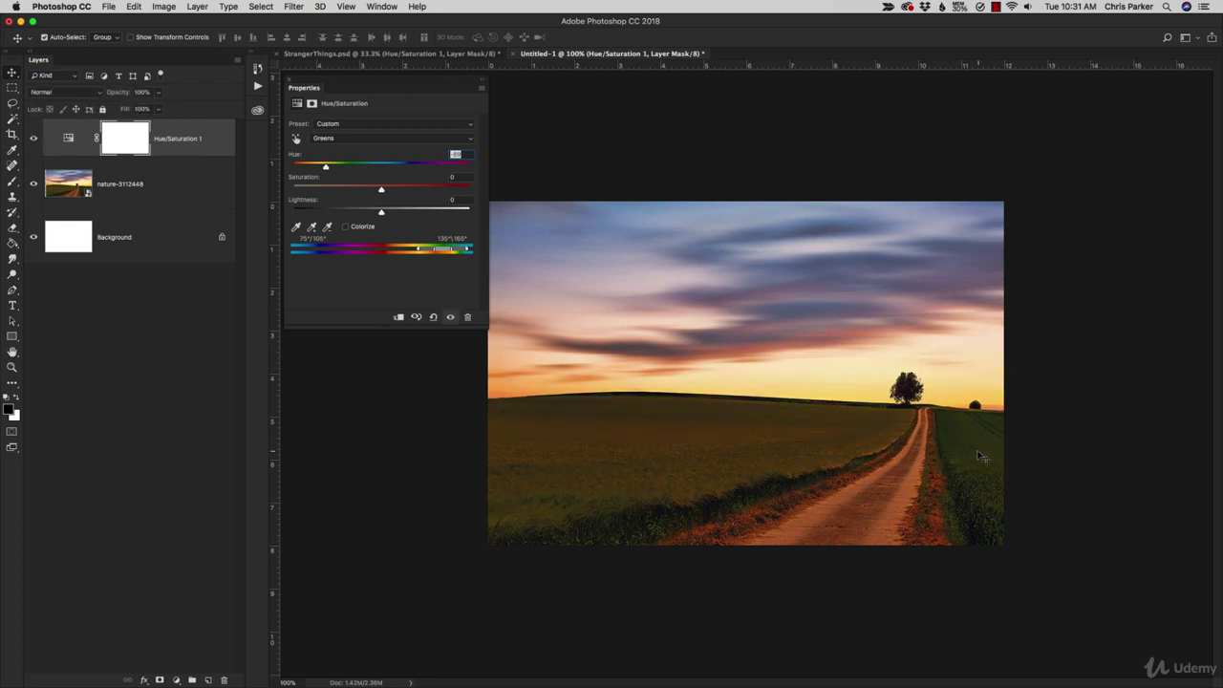
drag(325, 168, 308, 169)
Step: Add a Curves adjustment layer, pull the RGB curve's midtones down to darken the landscape, and compare before and after
click(176, 680)
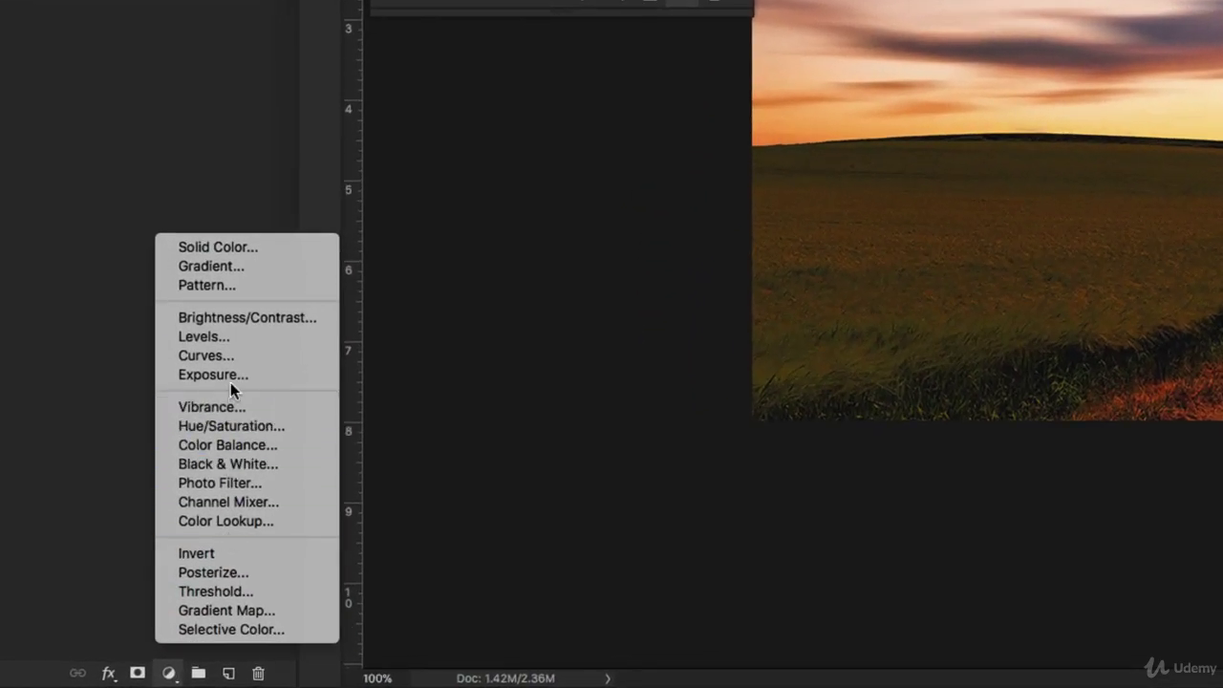
click(218, 354)
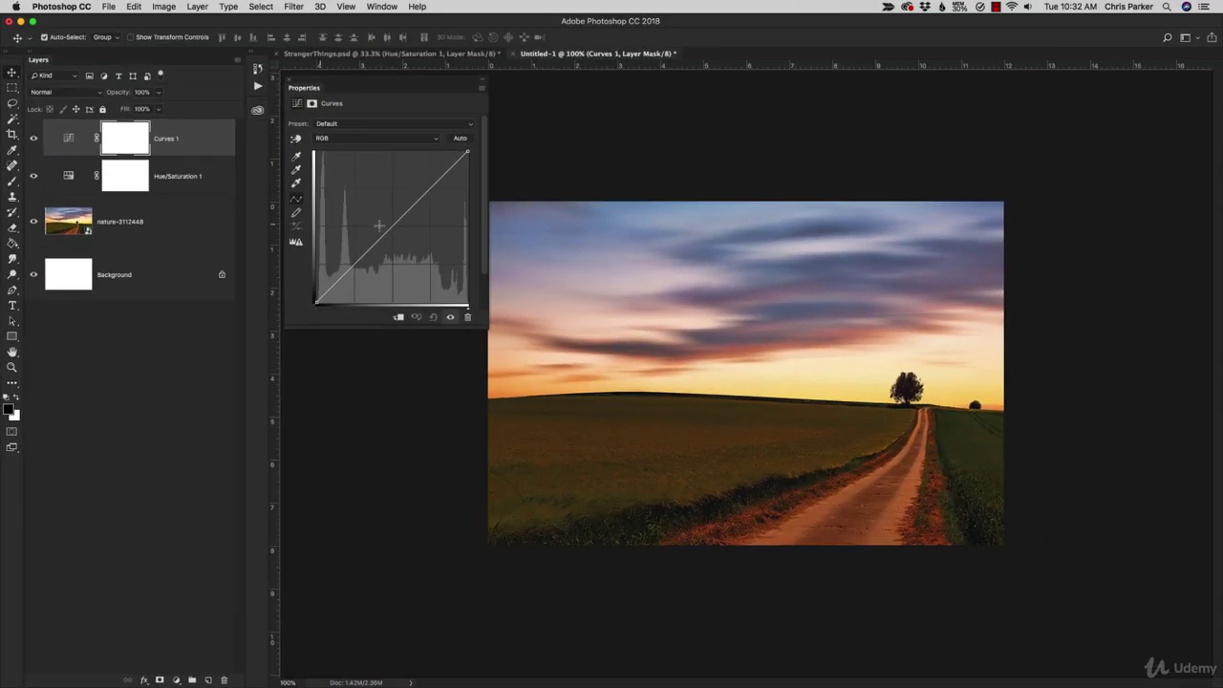
click(456, 70)
drag(382, 240, 384, 258)
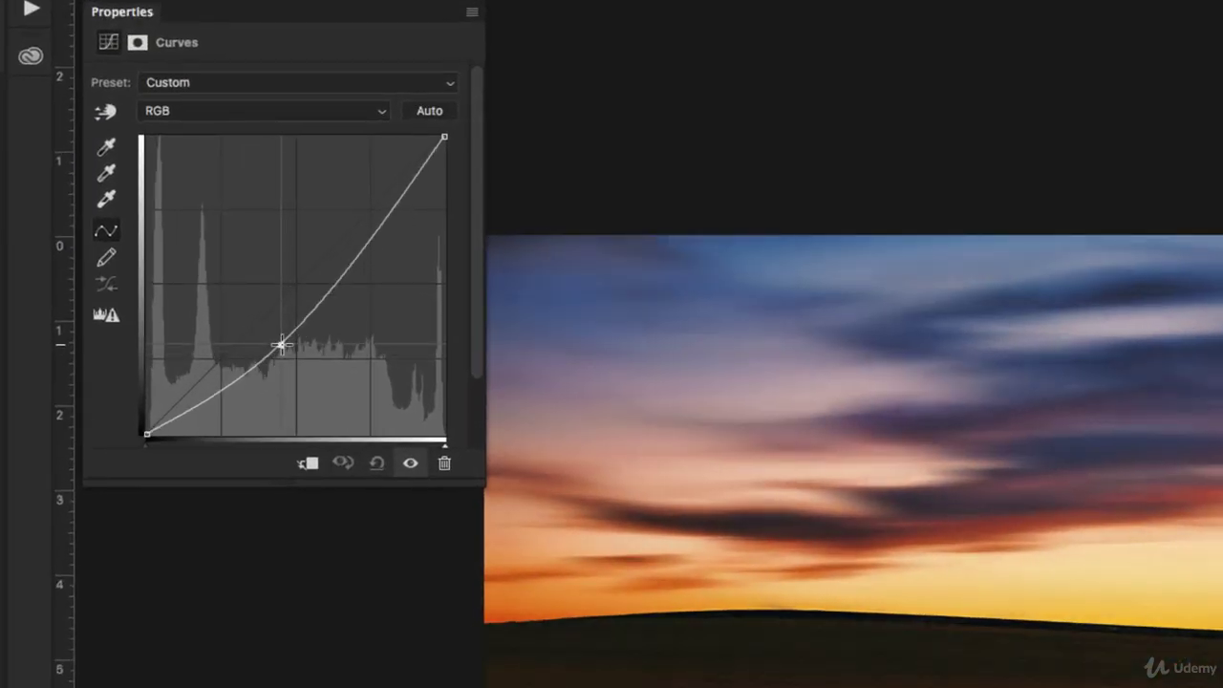
drag(281, 345, 280, 344)
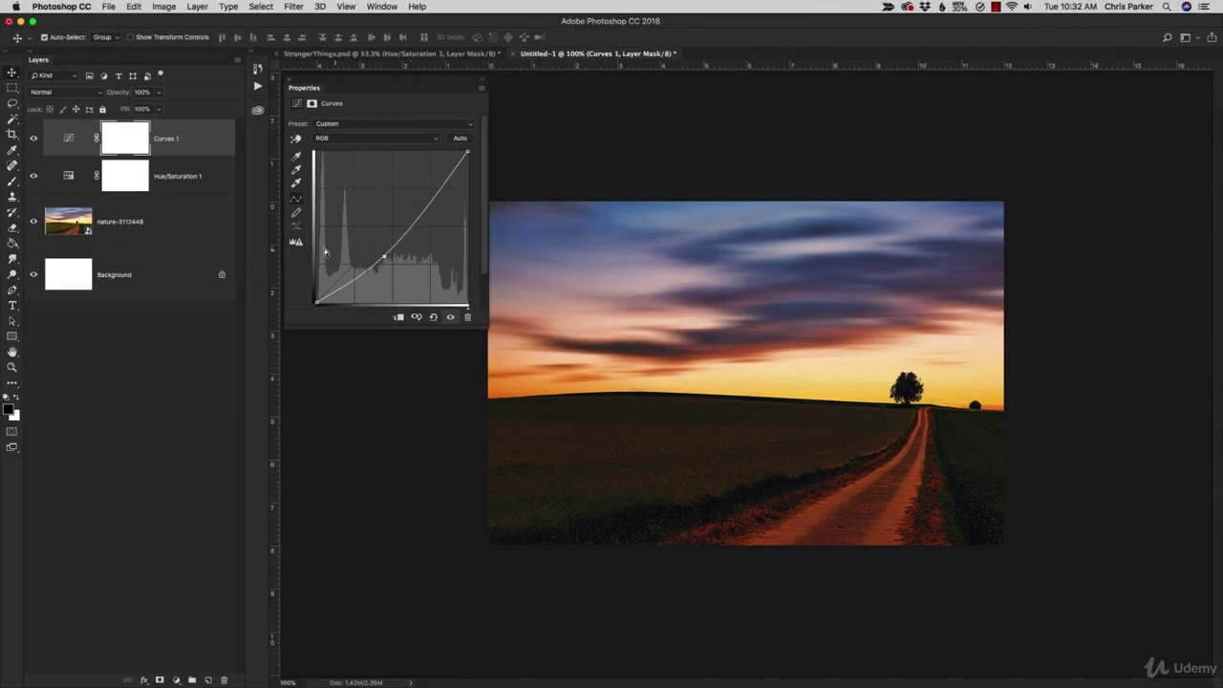
click(33, 138)
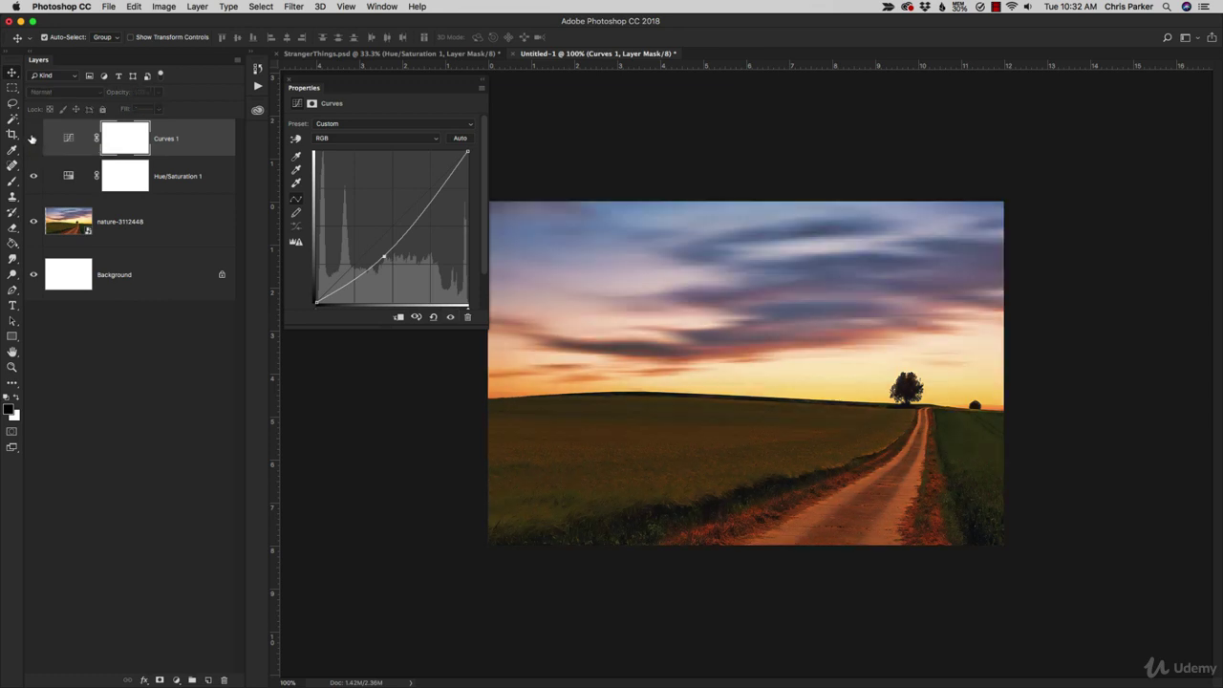
click(31, 139)
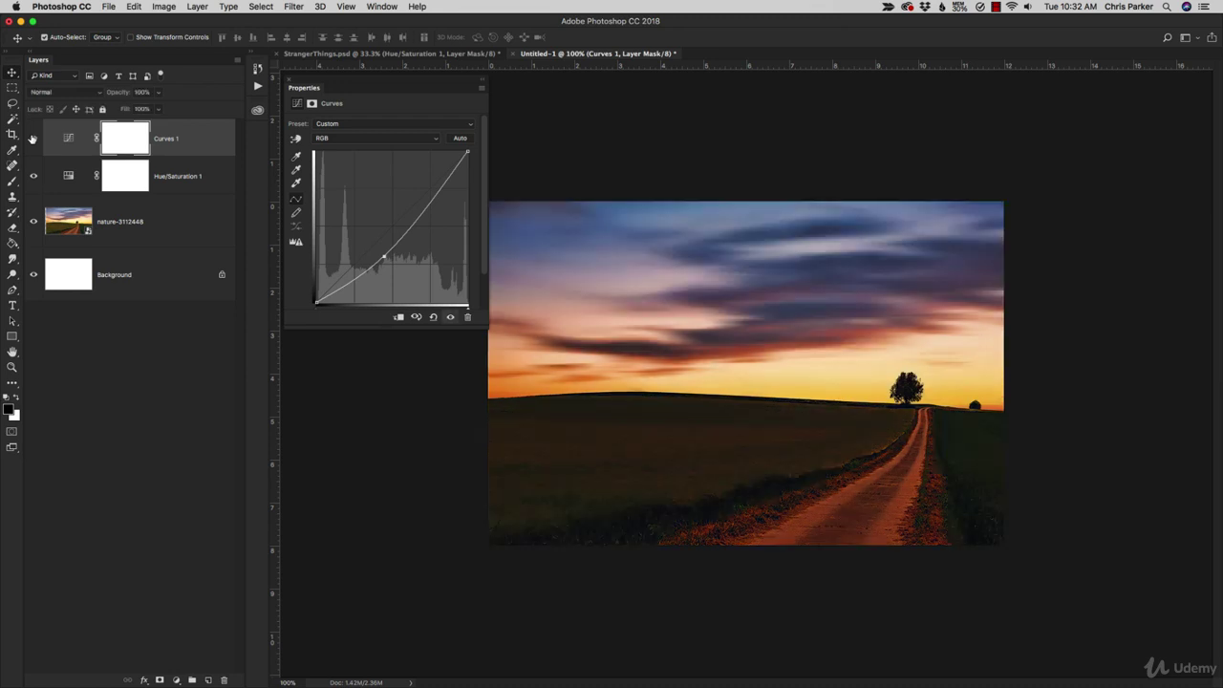